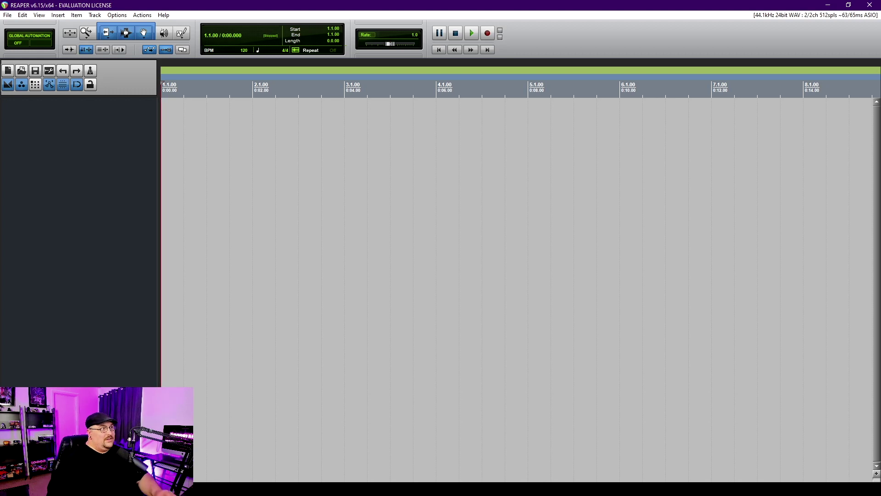
Import Cloth_Foley_Unedited.wav as a Cloth_Foley track starting at the project start.
key("alt+f")
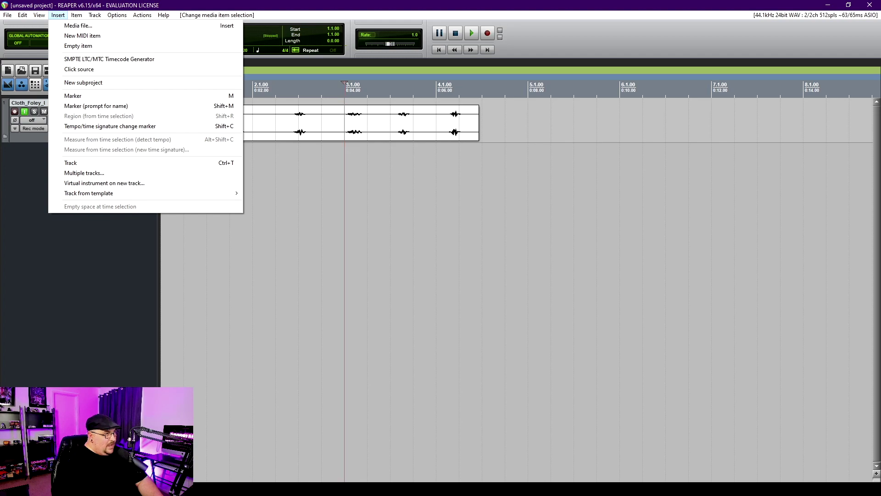
key("Down")
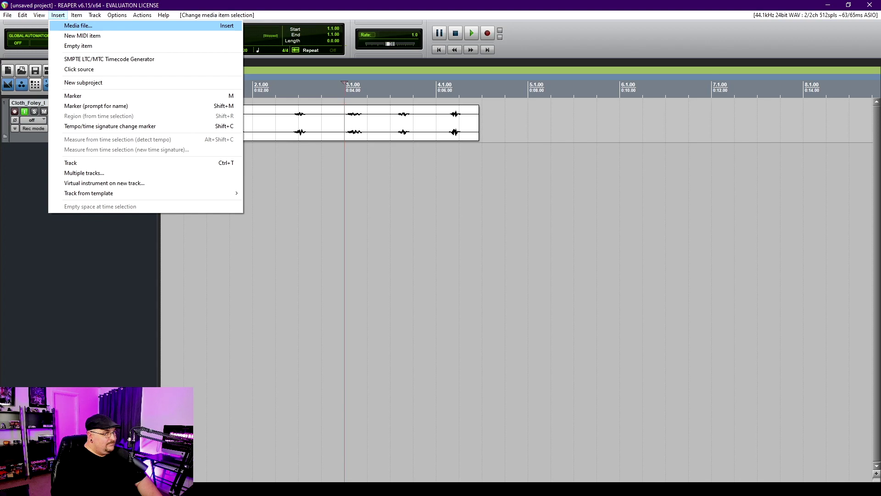
key("Escape")
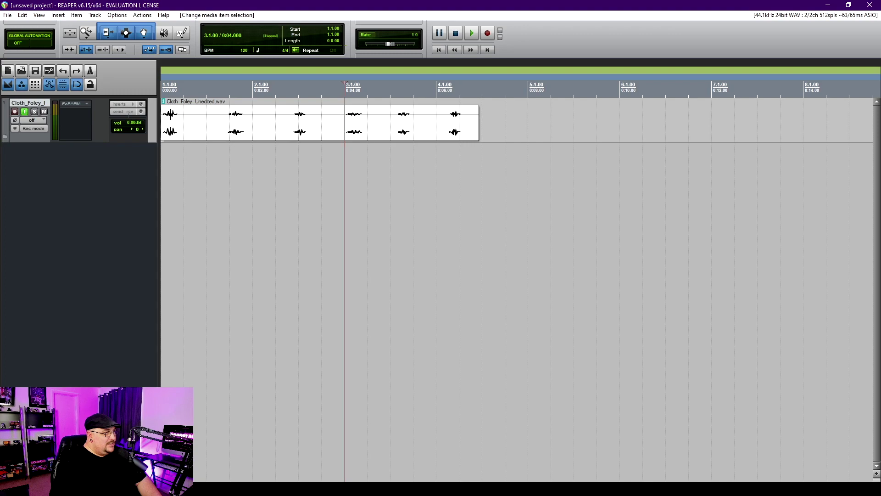
Select the Cloth_Foley_Unedited.wav item, zoom the timeline, and scrub through the first rustles.
left_click(184, 122)
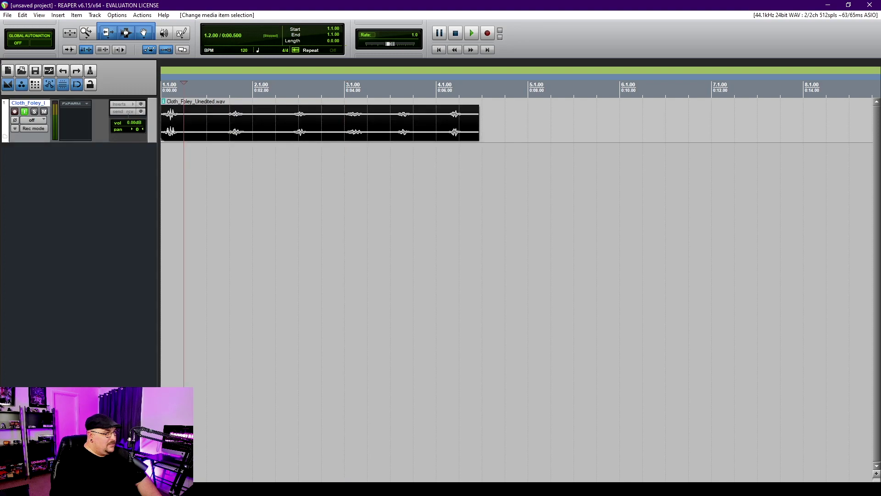
left_click(275, 122)
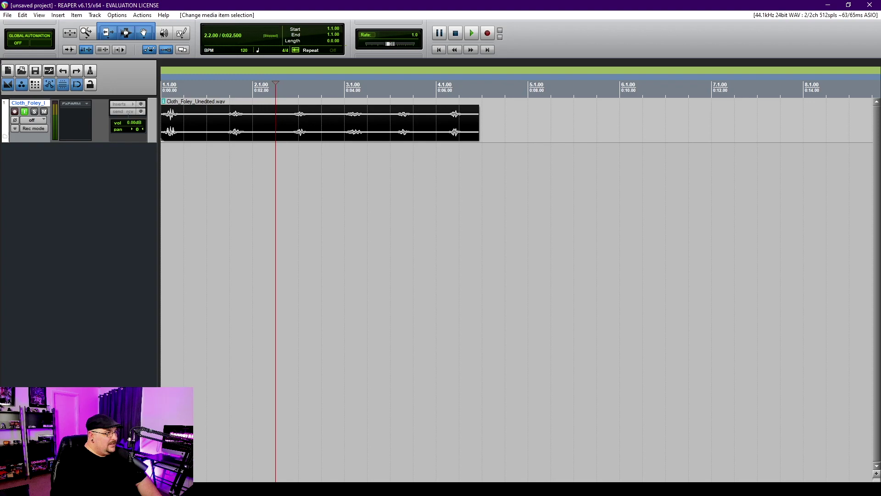
left_click(303, 229)
scroll(303, 229, "up", 2)
scroll(303, 230, "down", 4)
scroll(519, 275, "down", 2)
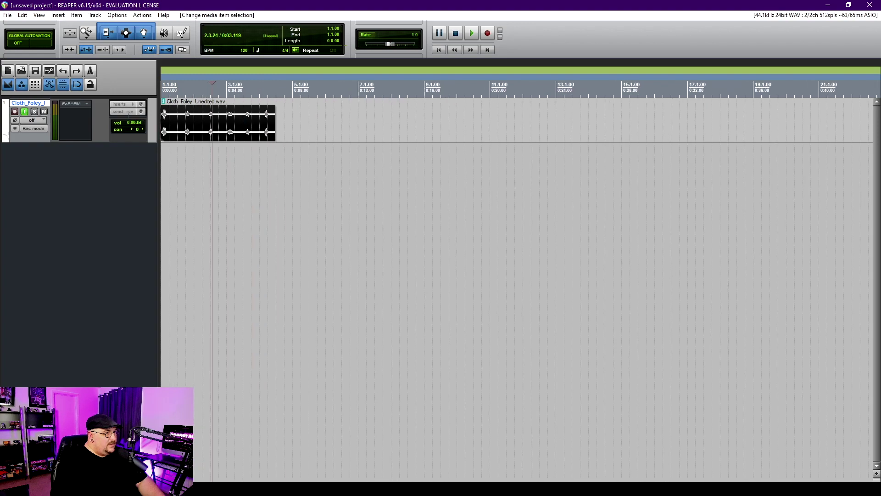
scroll(519, 275, "up", 6)
scroll(519, 276, "down", 2)
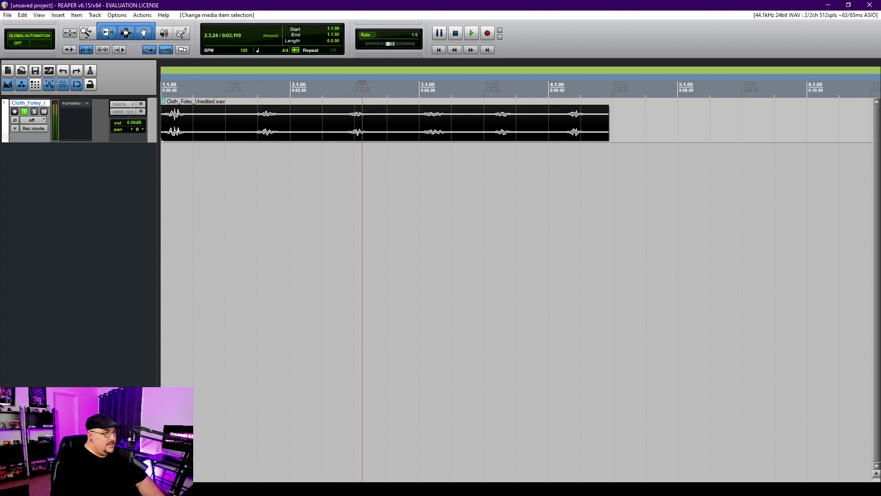
left_click(193, 229)
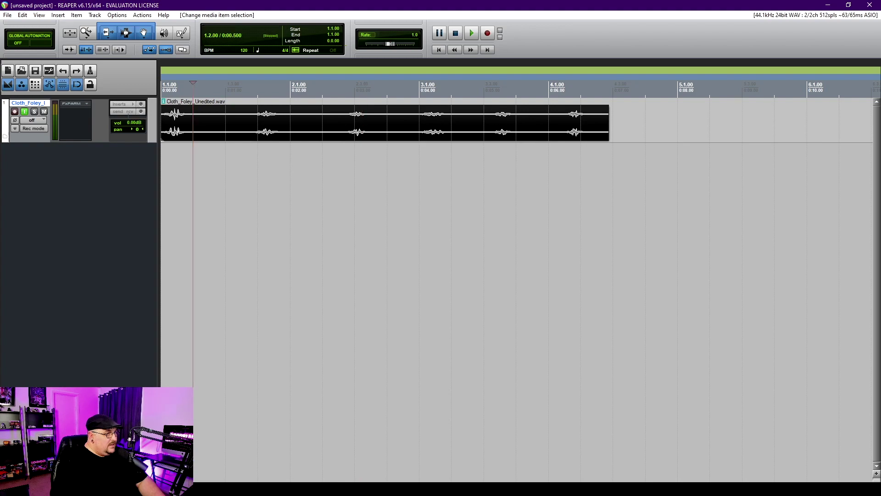
mouse_move(192, 230)
left_mouse_down()
mouse_move(307, 230)
mouse_move(205, 230)
left_mouse_up()
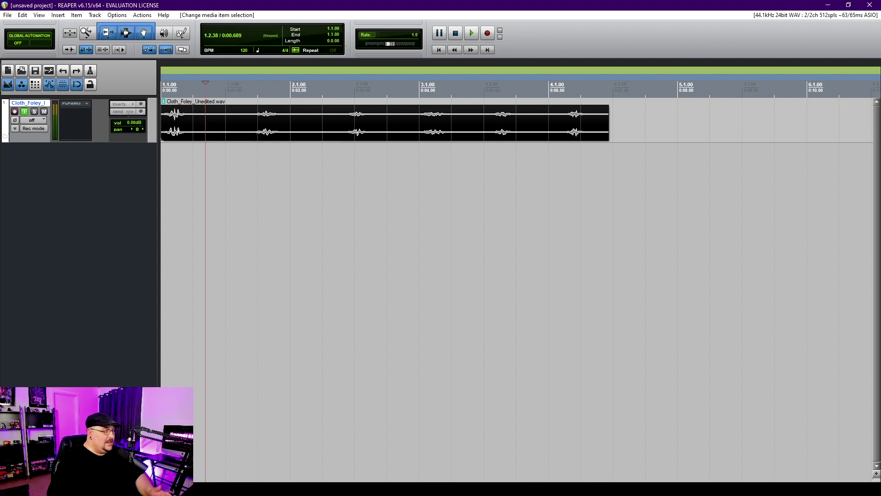
Split the cloth foley item before and after each of the first three rustles.
left_click(192, 229)
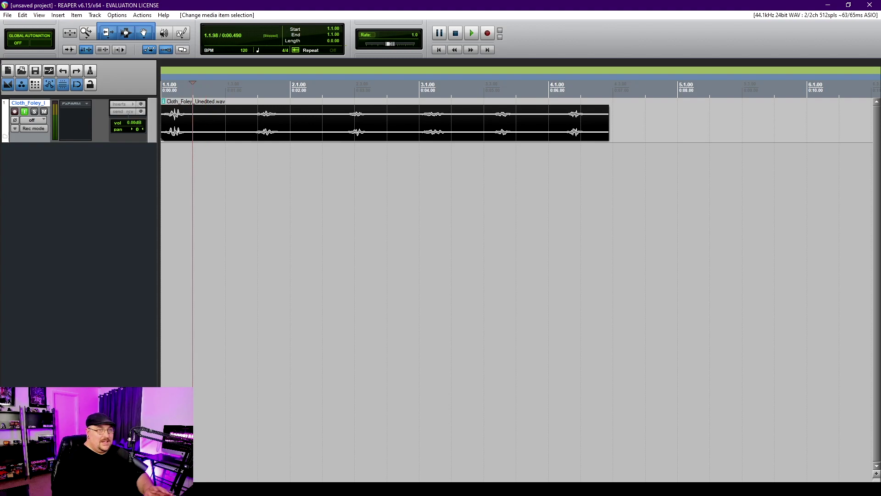
key("s")
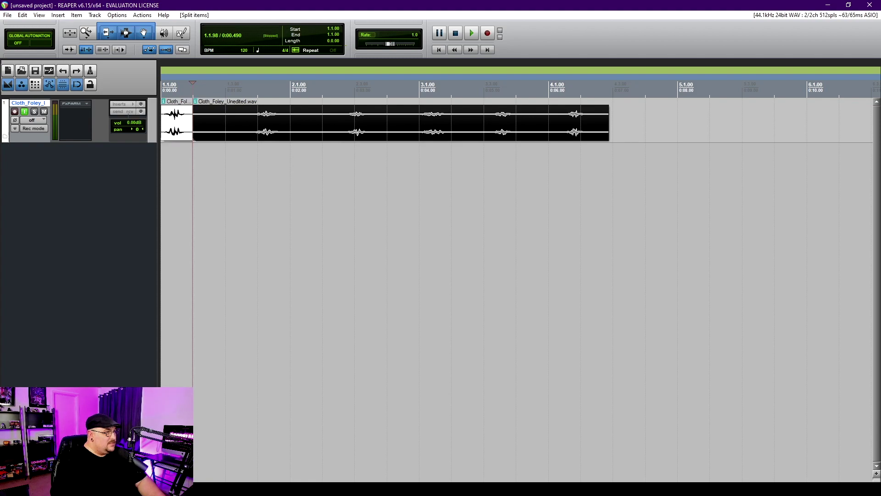
key("Tab")
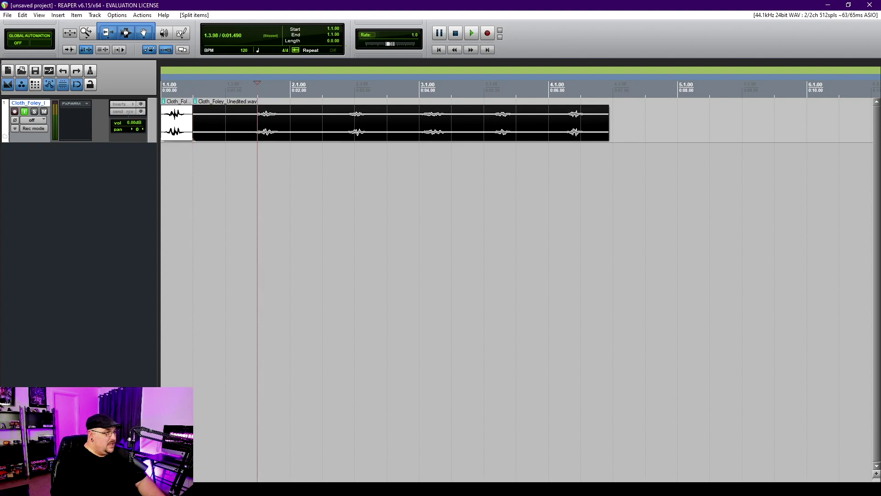
key("s")
key("Tab")
key("s")
key("Tab")
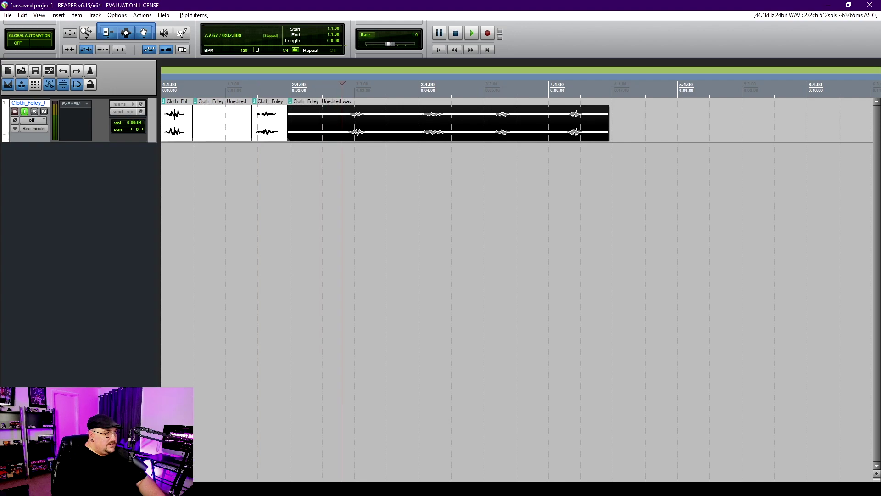
key("Right")
key("Right")
key("Right")
key("Left")
key("Left")
key("Left")
key("Left")
key("Left")
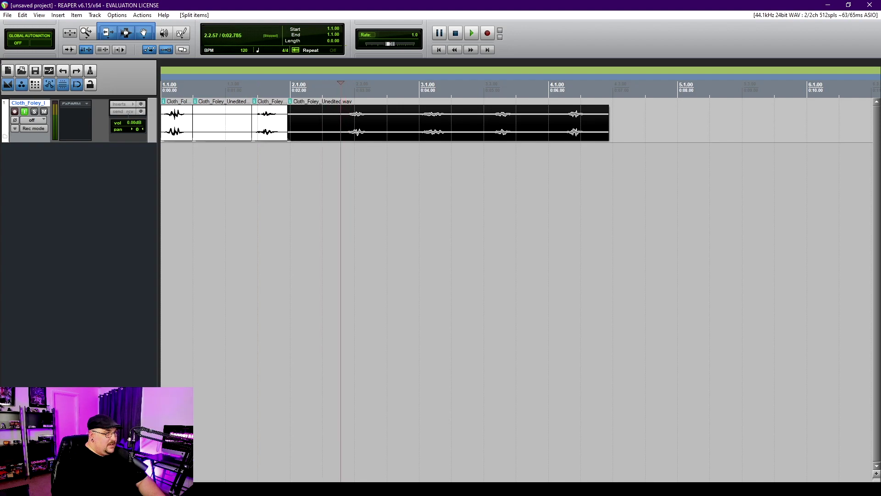
key("s")
key("Right")
key("Right")
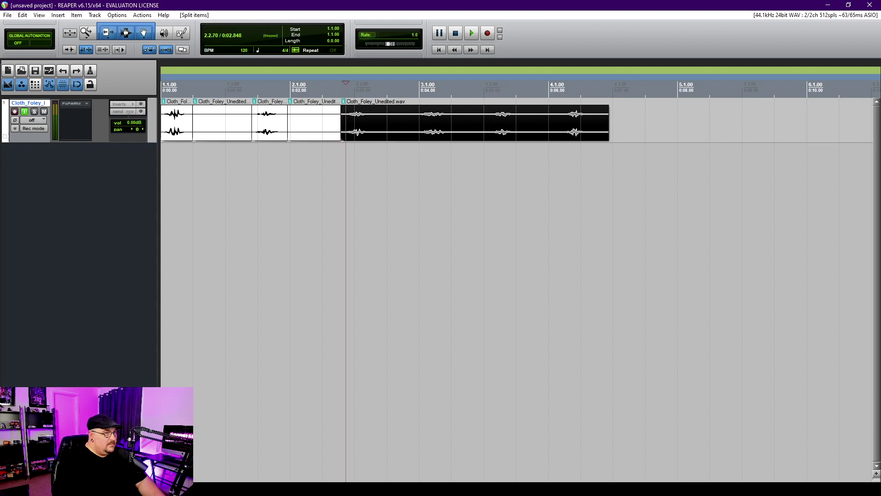
key("Right")
key("Right")
key("Right")
key("Right")
key("Right")
key("Right")
key("Right")
key("Right")
key("Right")
key("Right")
key("Right")
key("Right")
key("Right")
key("Right")
key("s")
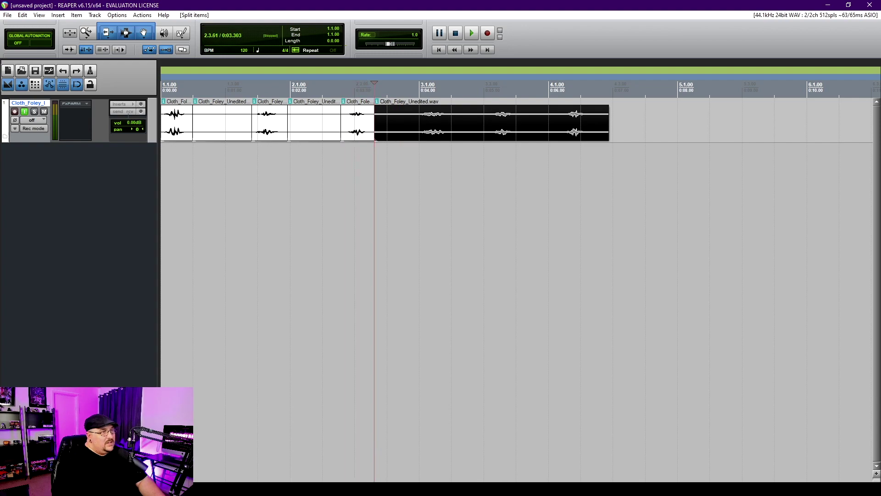
Split around the fourth, fifth and last rustles to isolate them from the silences.
key("Right")
key("Right")
key("Right")
key("Right")
key("Right")
key("Right")
key("Right")
key("Right")
key("Right")
key("Right")
key("Right")
key("Right")
key("Right")
key("Right")
key("Right")
key("Right")
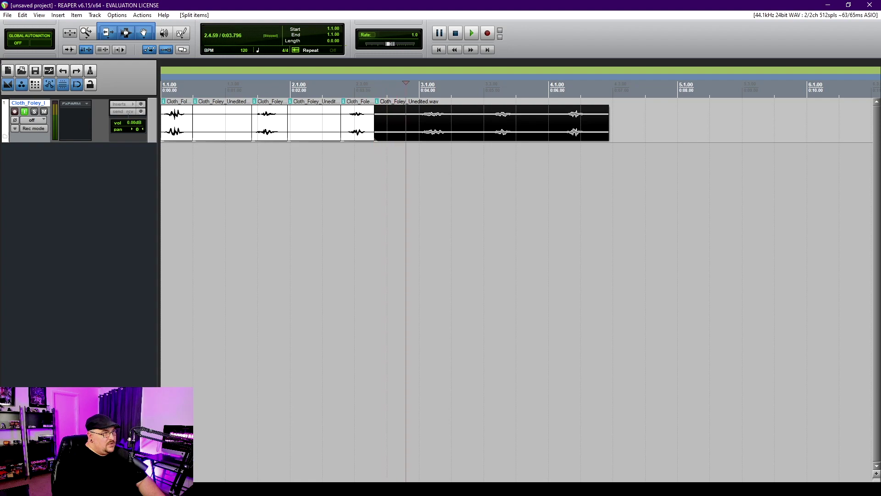
key("Right")
key("Right")
key("Right")
key("Right")
key("Right")
key("Right")
key("Right")
key("Right")
key("Right")
key("Right")
key("Right")
key("Right")
key("Right")
key("Right")
key("Right")
key("Right")
key("Right")
key("Right")
key("Right")
key("Right")
key("Left")
key("Left")
key("Left")
key("Left")
key("Left")
key("Left")
key("Left")
key("Left")
key("Left")
key("Left")
key("Left")
key("Left")
key("Left")
key("Left")
key("Left")
key("Left")
key("Left")
key("Left")
key("Left")
key("Left")
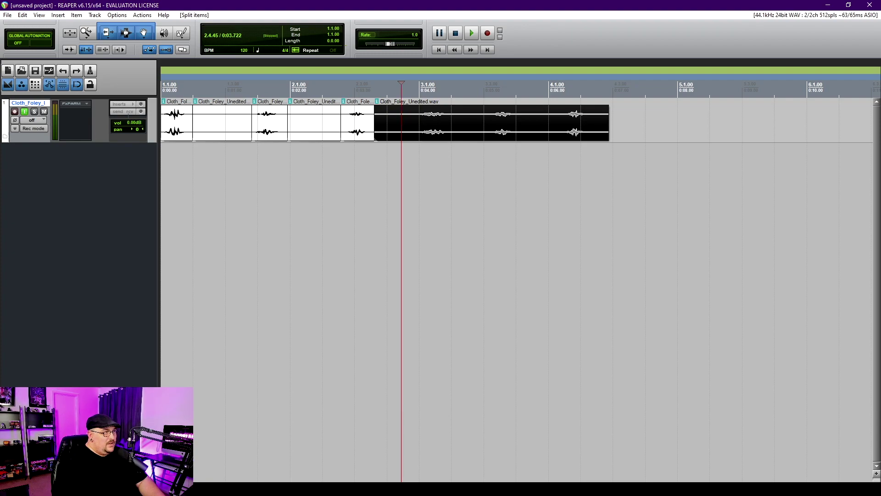
key("Right")
key("Right")
key("Right")
key("Right")
key("Right")
key("Right")
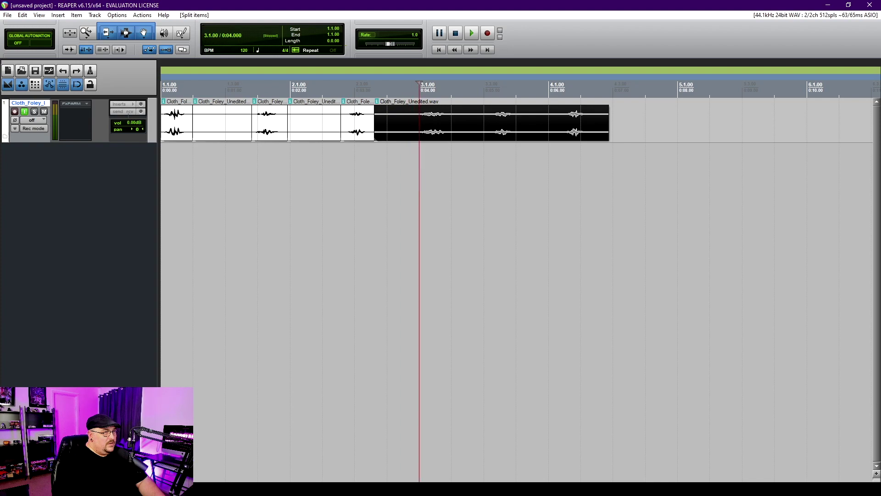
key("s")
key("Tab")
key("s")
key("Tab")
key("s")
key("Right")
key("Right")
key("Right")
key("Right")
key("Right")
key("Right")
key("Right")
key("Right")
key("Right")
key("Right")
key("Right")
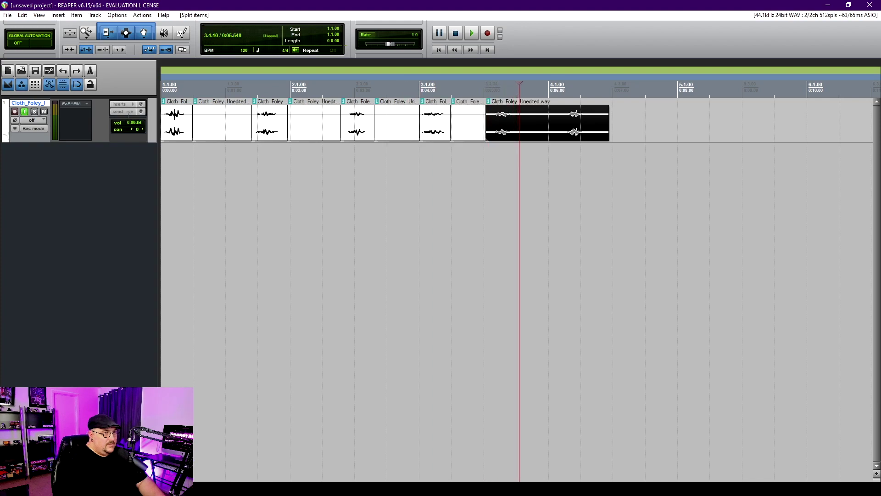
key("Right")
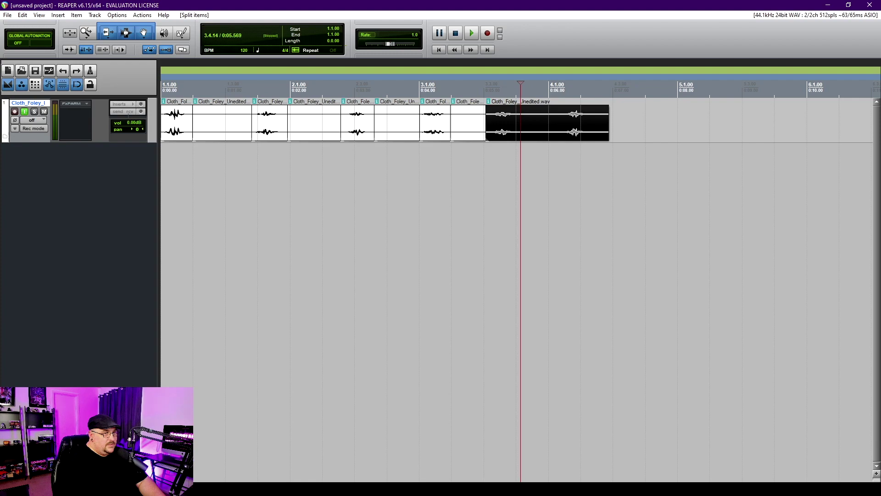
key("Right")
key("s")
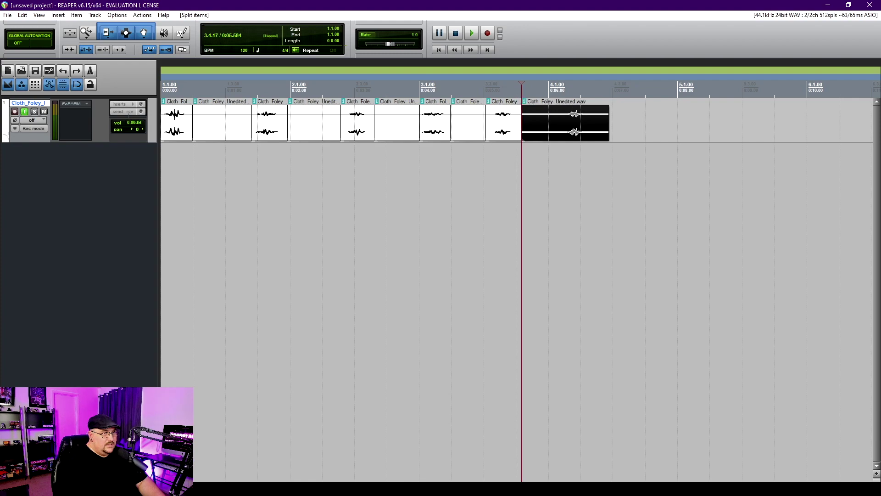
key("Right")
key("Right")
key("Right")
key("Right")
key("Right")
key("Right")
key("Right")
key("Right")
key("Right")
key("Right")
key("Right")
key("Right")
key("Right")
key("Right")
key("Right")
key("Right")
key("Right")
key("Right")
key("Right")
key("Right")
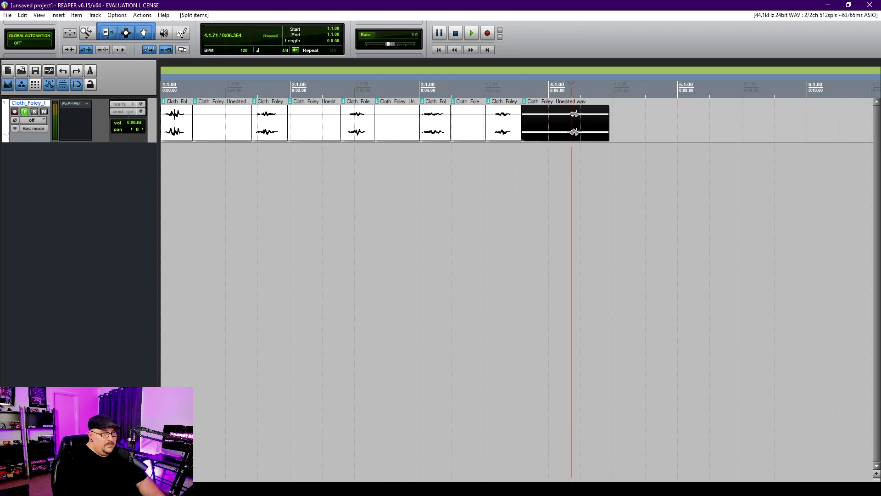
key("Left")
key("Left")
key("Left")
key("Left")
key("s")
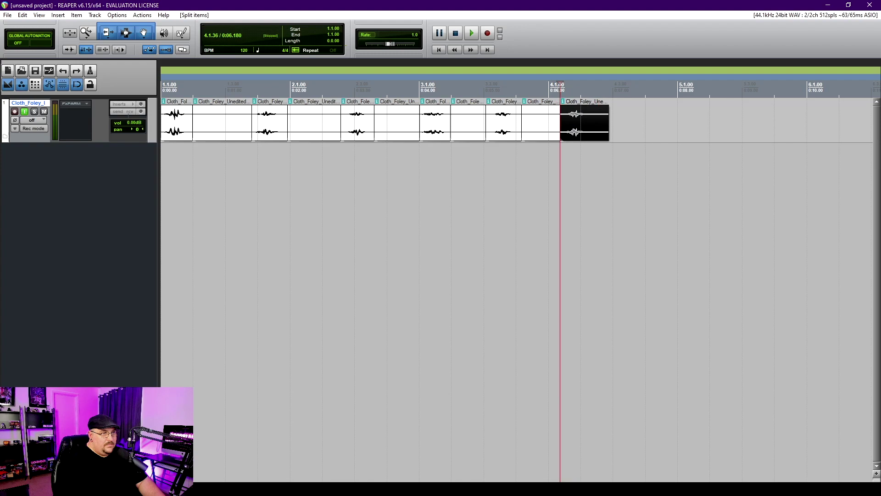
key("Right")
key("Right")
key("Right")
key("Right")
key("Right")
key("Right")
key("Right")
key("Right")
key("Right")
key("Right")
Make the final split after the last rustle and delete the six silent gap pieces.
key("s")
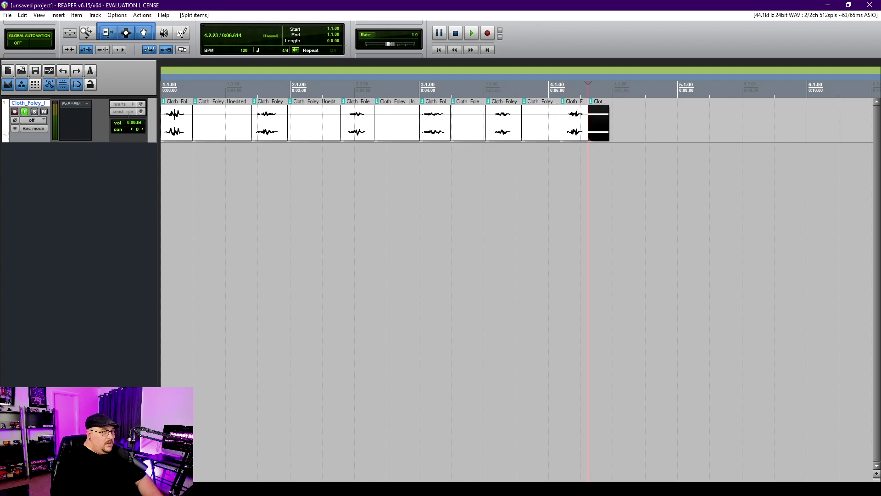
left_click(225, 122)
left_click(327, 124, "ctrl")
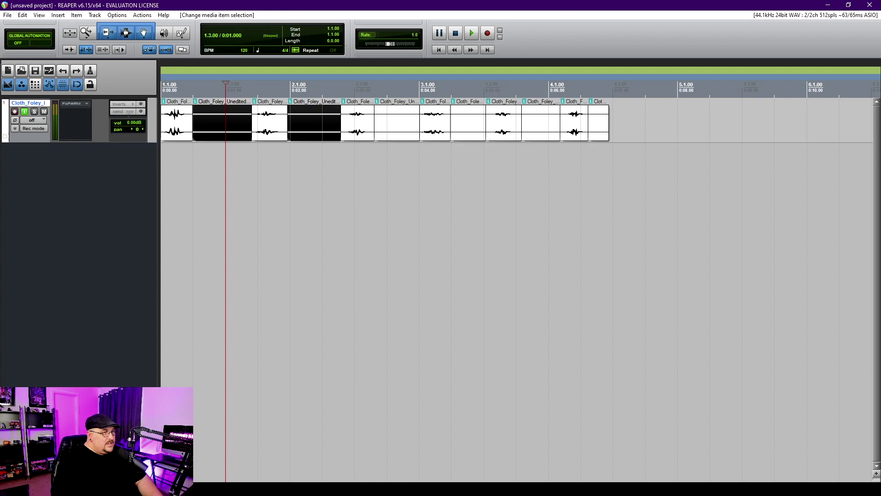
left_click(397, 123, "ctrl")
left_click(469, 123, "ctrl")
left_click(541, 123, "ctrl")
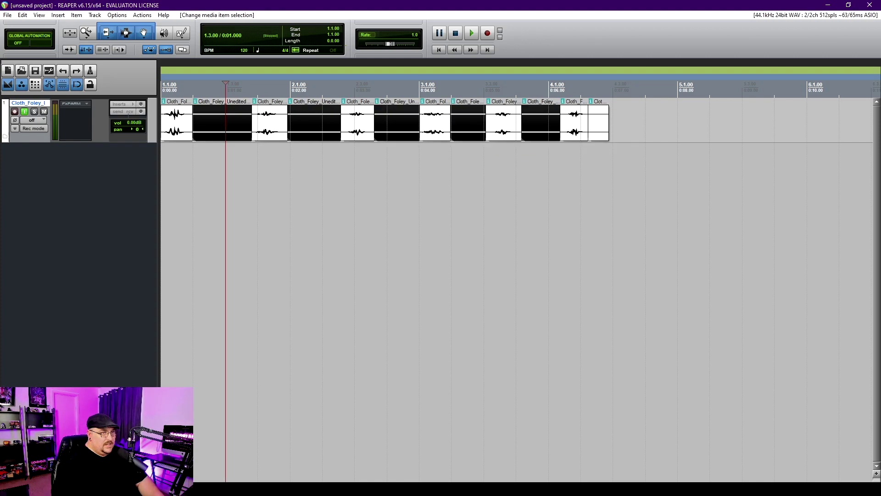
left_click(598, 123, "ctrl")
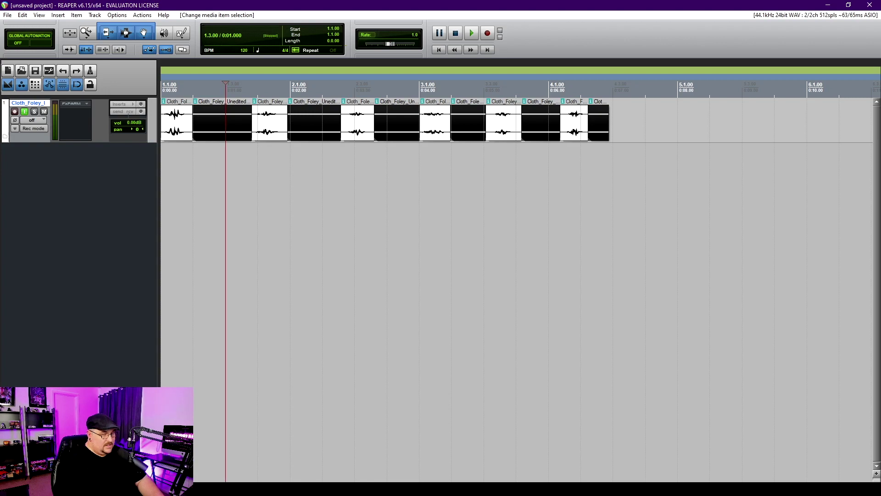
key("Delete")
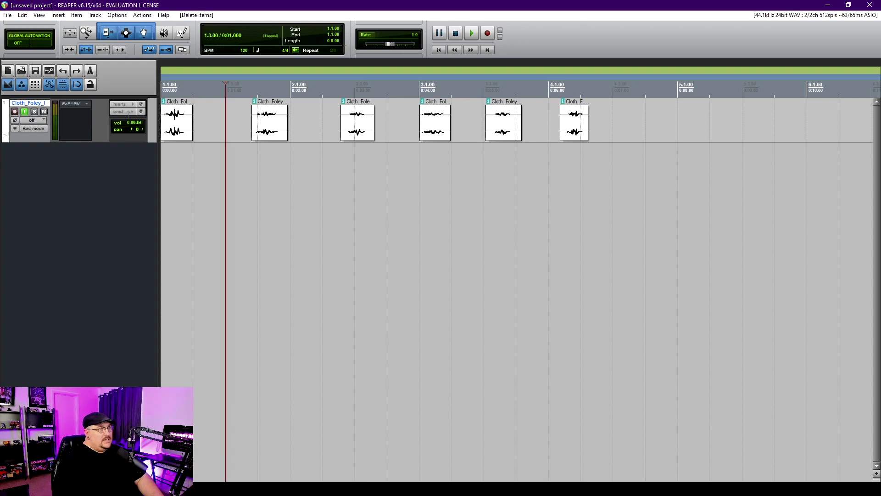
Move the five remaining cloth foley clips onto new tracks 2 through 6 at the timeline start.
left_click_drag(276, 133, 175, 179)
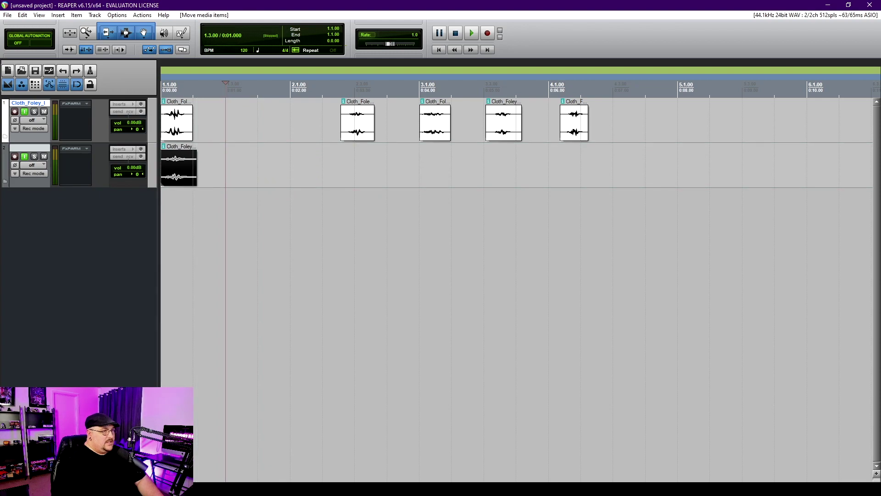
left_click_drag(358, 123, 188, 212)
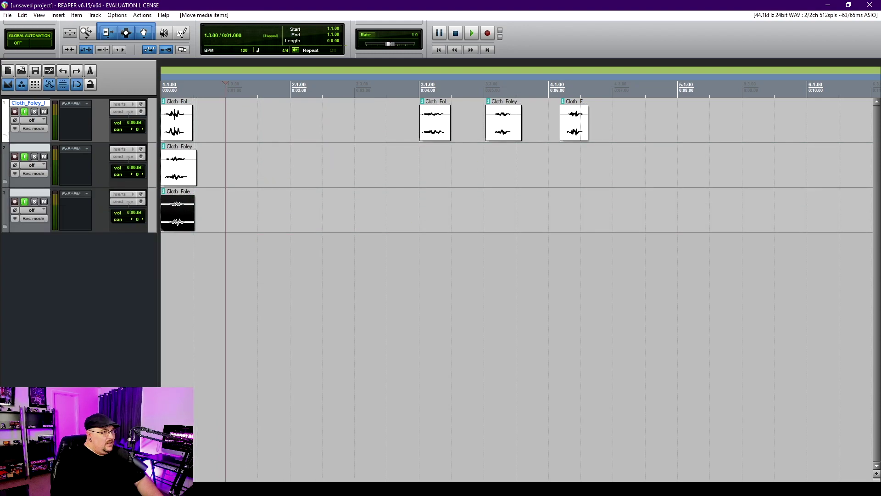
left_click_drag(438, 123, 181, 268)
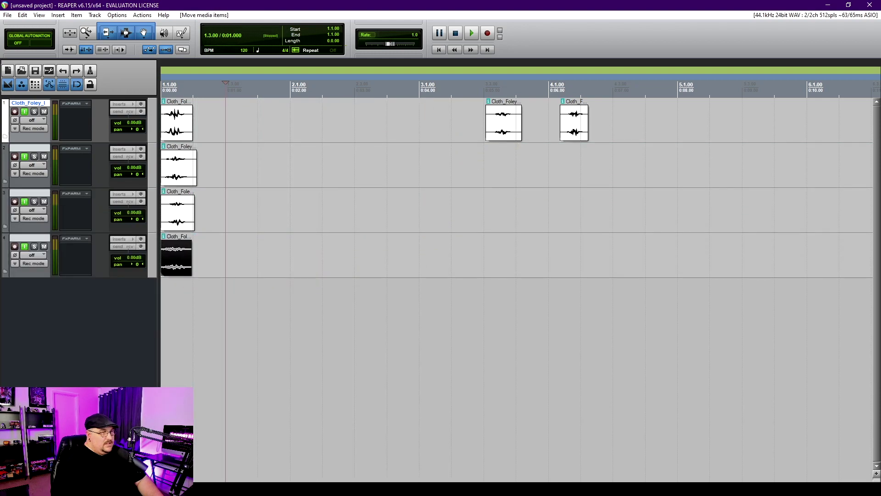
left_click(519, 123)
left_click_drag(519, 124, 194, 303)
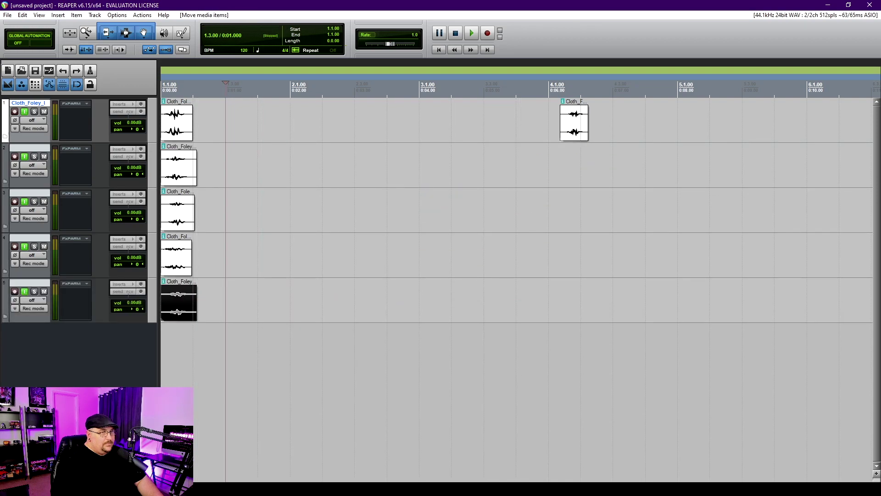
left_click_drag(574, 123, 174, 348)
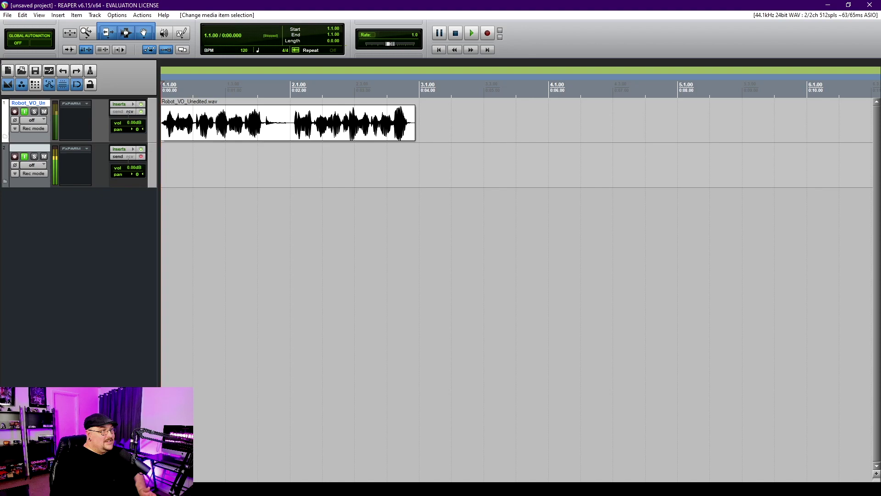
Show track 1's FX chain: ReaVocode followed by ReaVerb with the sweetverbo preset.
key("f")
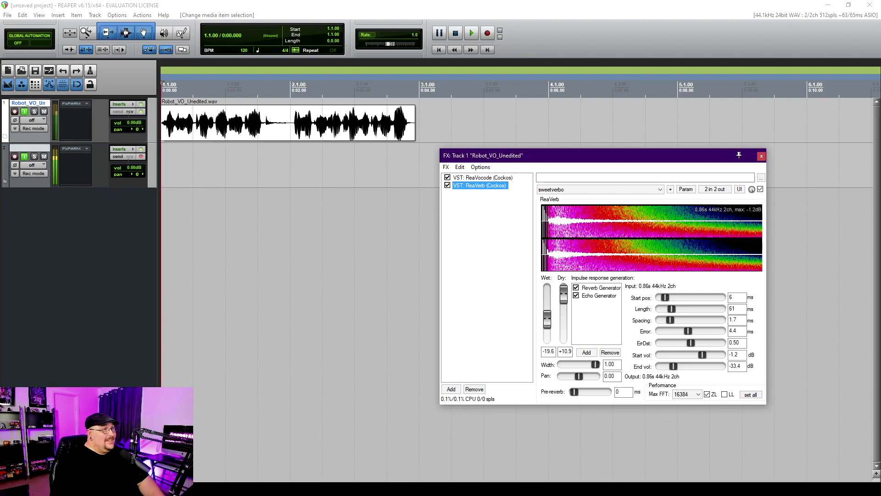
Play and then stop a preview of the vocoded robot voice.
key("space")
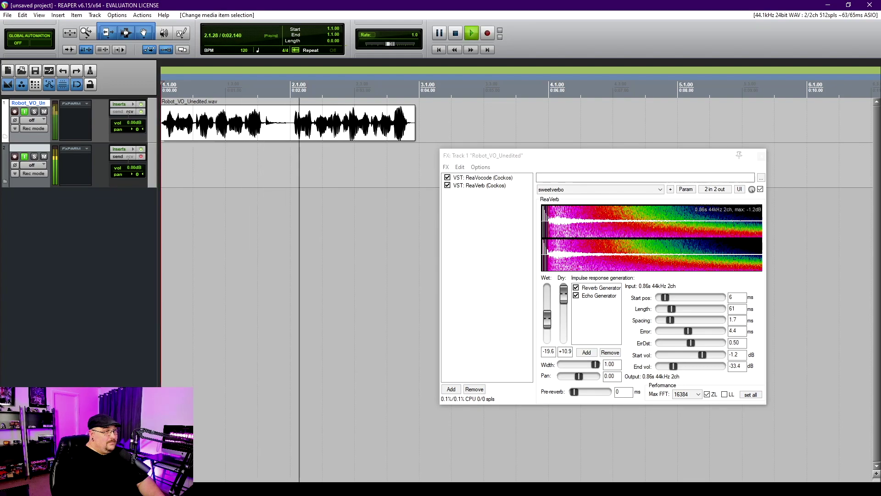
key("space")
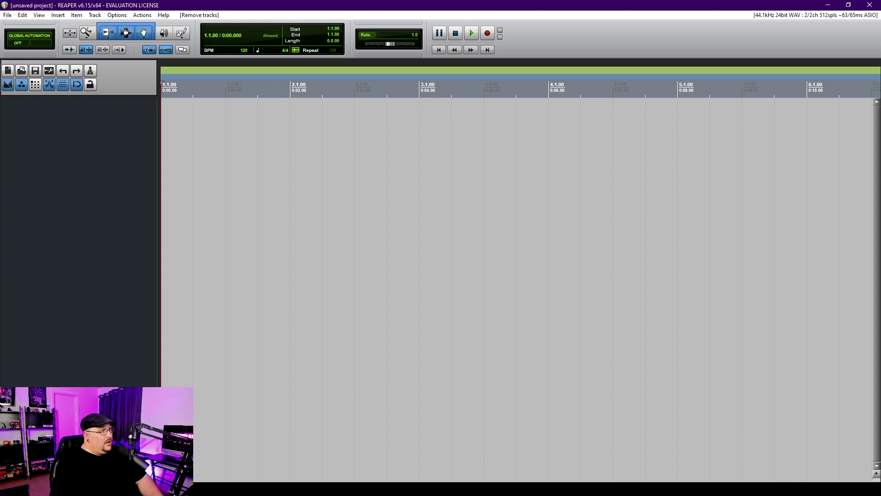
Import all six Laser_Charge and Laser_Discharge wav files from the Converted folder onto separate tracks.
left_click(58, 14)
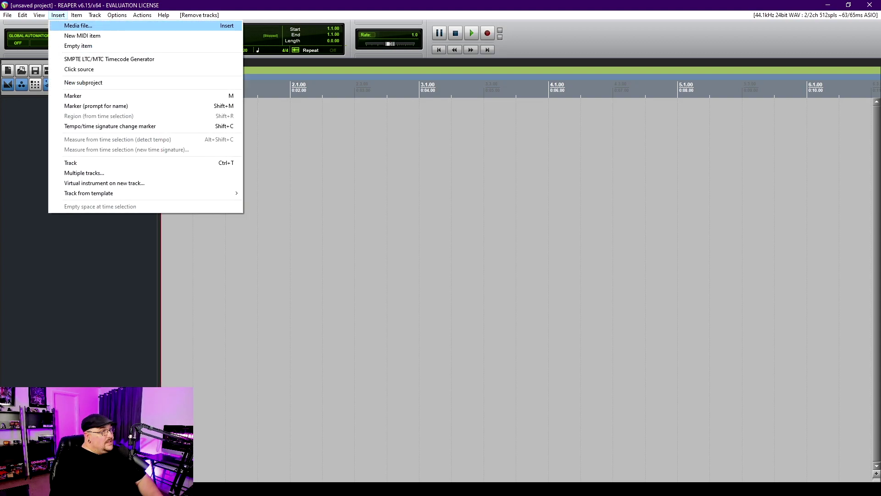
left_click(74, 25)
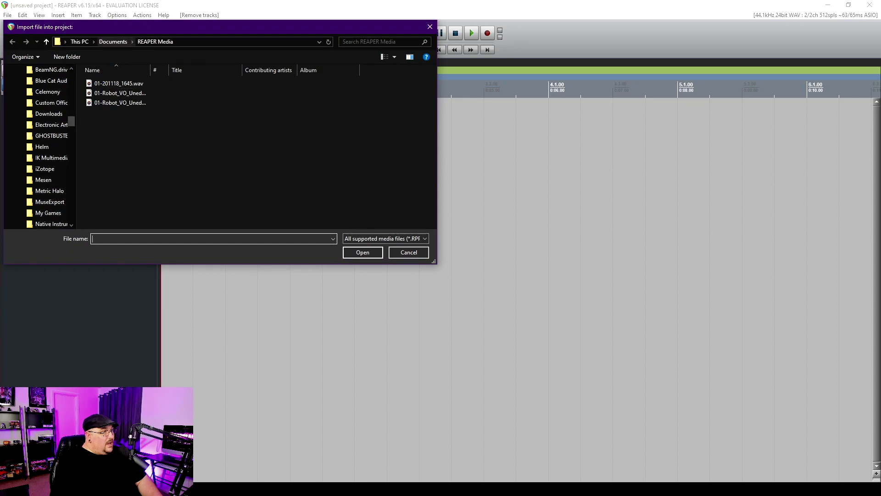
key("alt+Left")
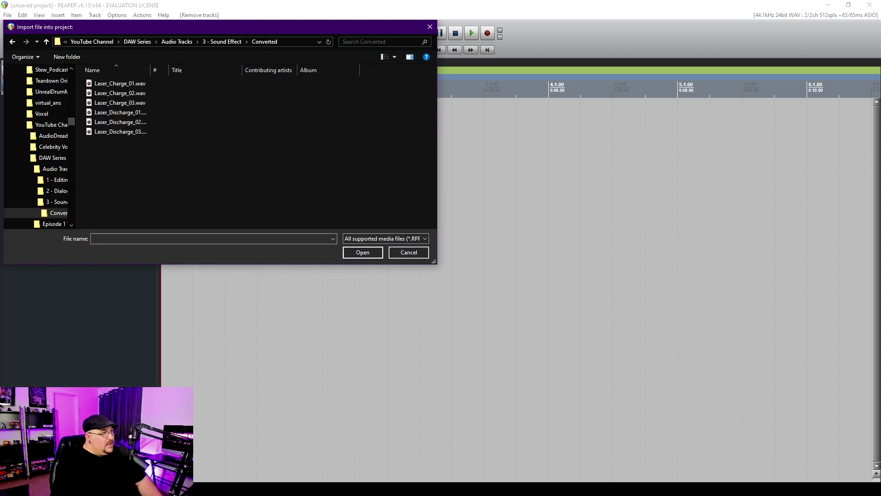
left_click_drag(120, 151, 120, 90)
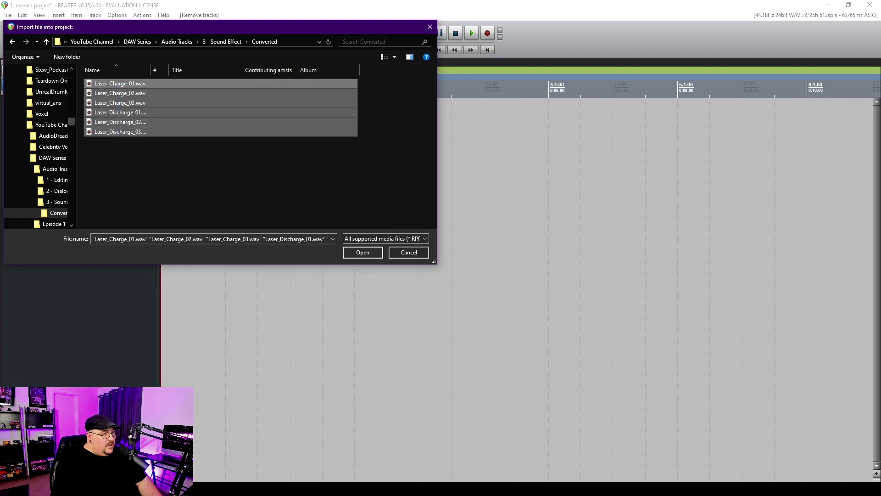
key("Return")
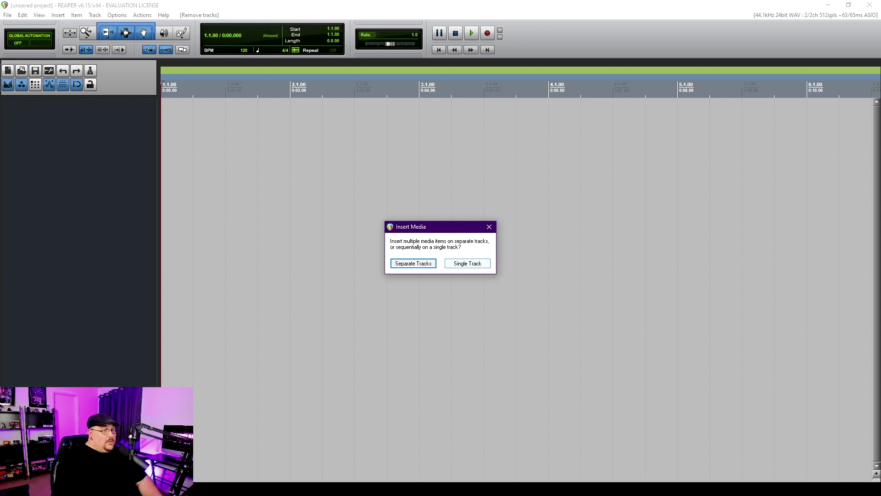
key("Return")
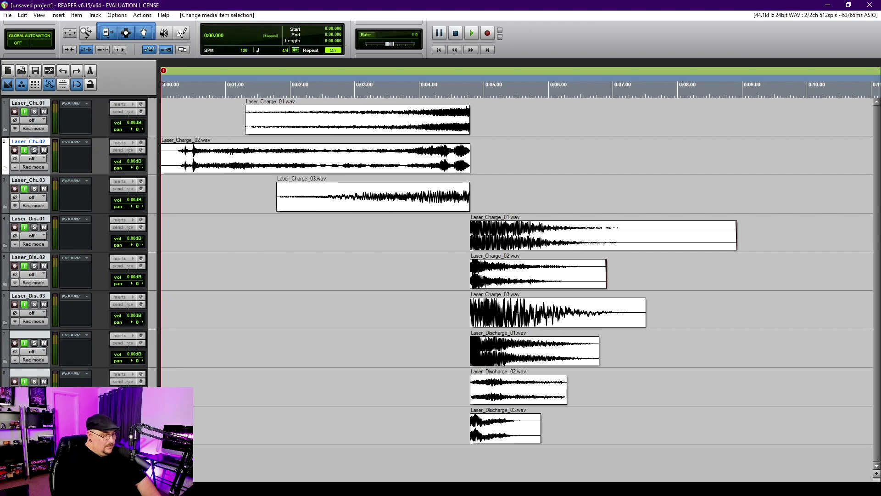
Open the Mixer showing the nine laser tracks and master bus at 0.00dB.
key("ctrl+m")
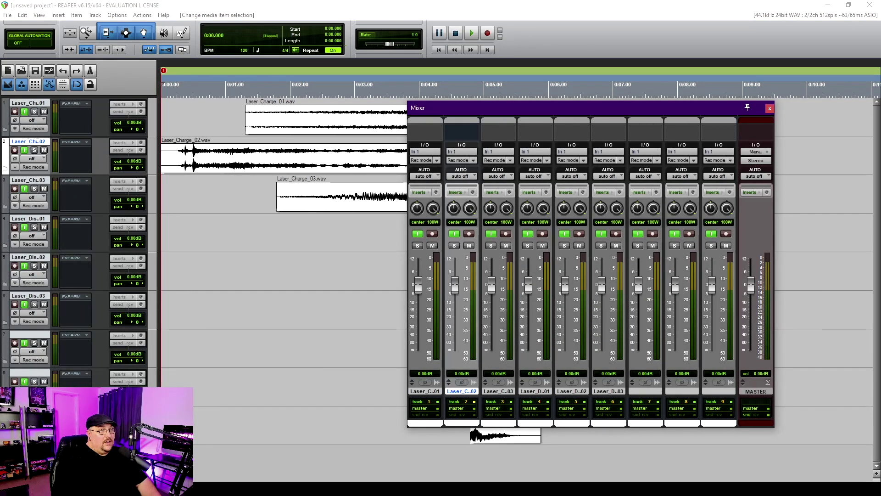
left_click_drag(552, 108, 359, 86)
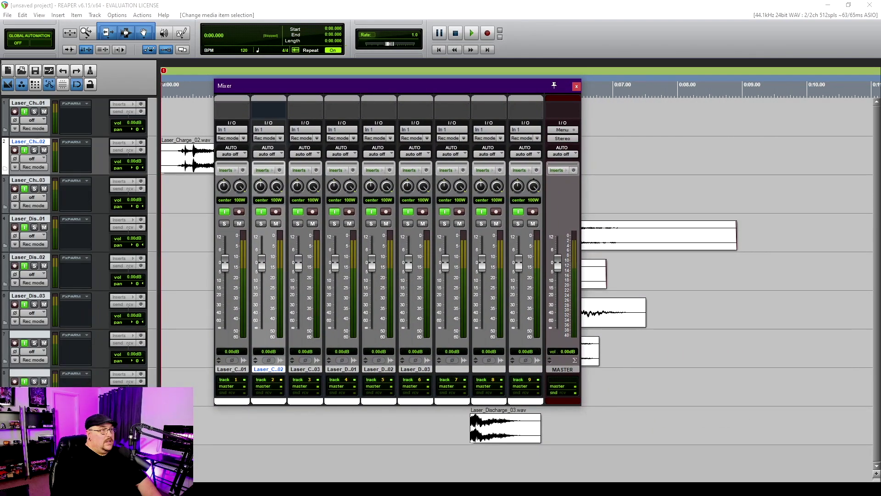
left_click_drag(359, 87, 549, 35)
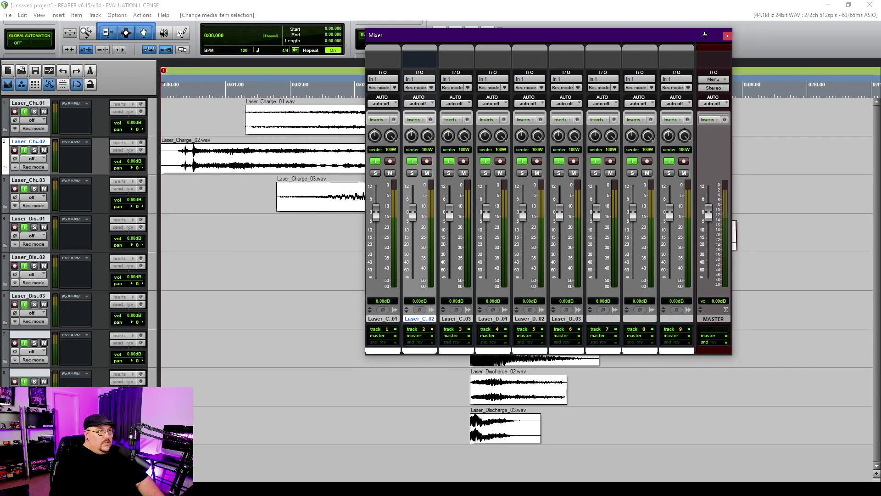
Pull the nine laser channel faders down to varied levels between -1.90dB and -19.8dB.
left_click_drag(548, 36, 609, 75)
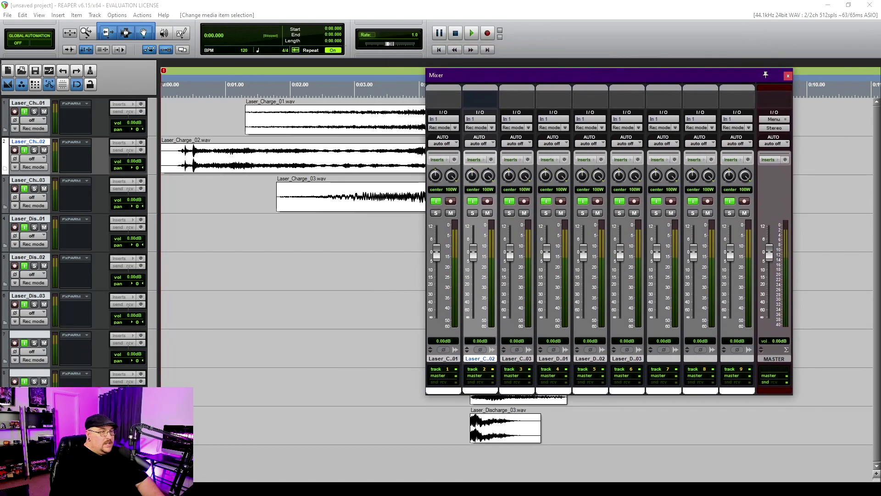
left_click_drag(437, 252, 436, 288)
left_click_drag(473, 252, 473, 289)
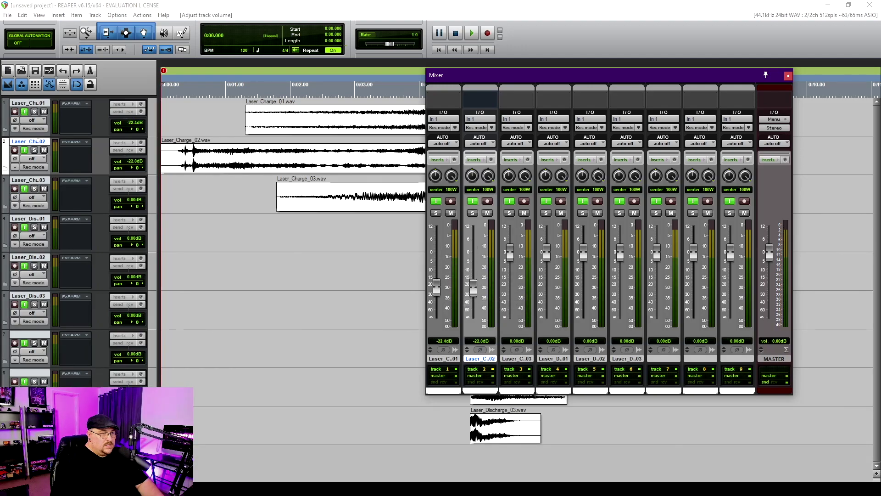
left_click_drag(510, 252, 510, 284)
left_click_drag(547, 252, 546, 290)
left_click_drag(584, 252, 583, 292)
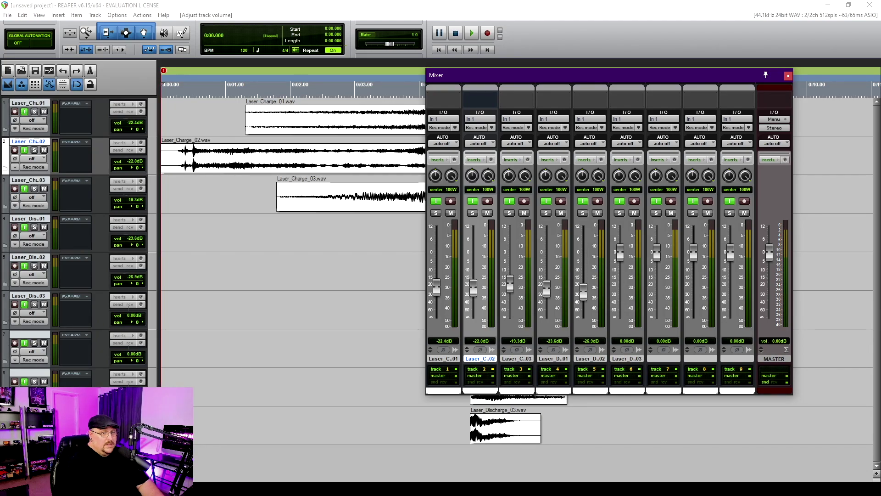
left_click_drag(620, 252, 620, 288)
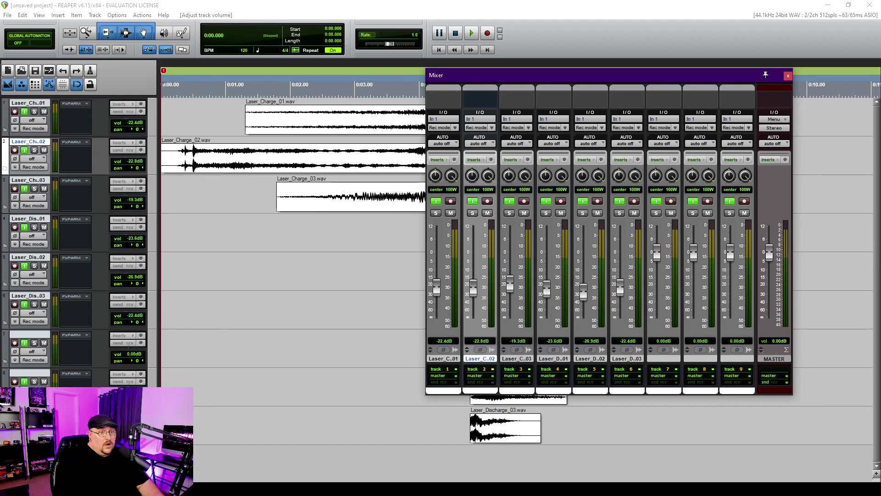
left_click_drag(657, 251, 657, 285)
left_click_drag(693, 251, 693, 288)
left_click_drag(730, 252, 730, 287)
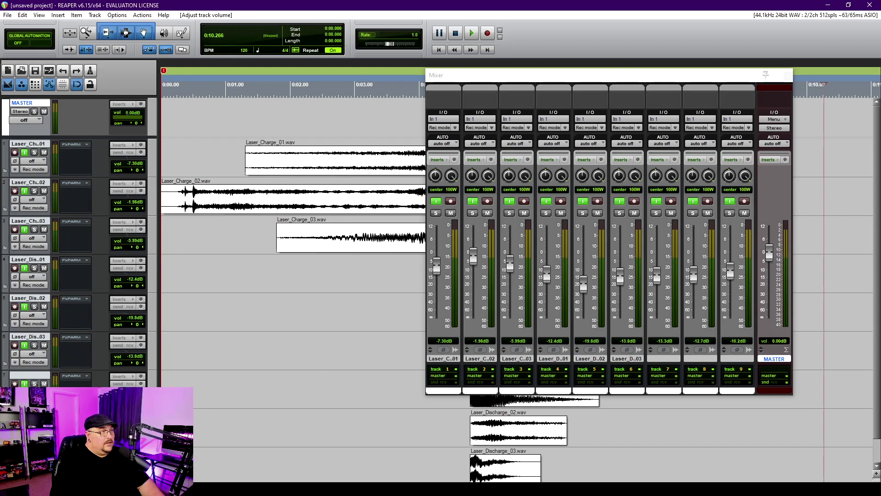
key("Home")
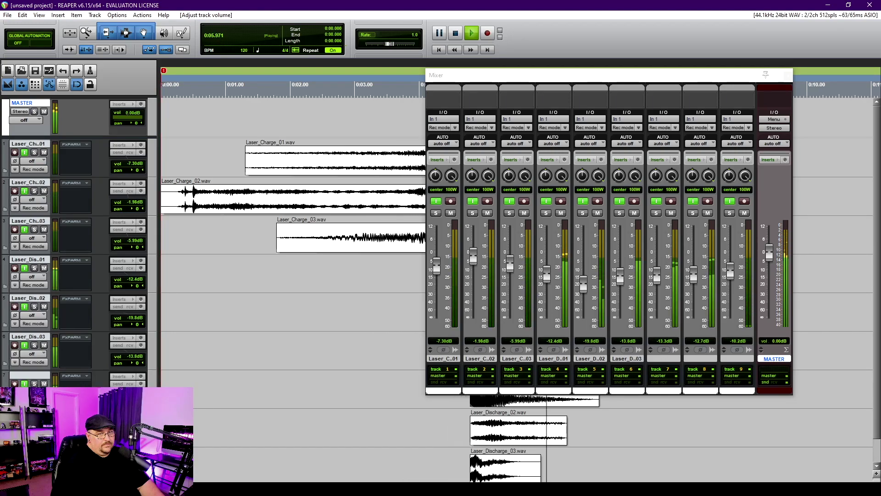
key("space")
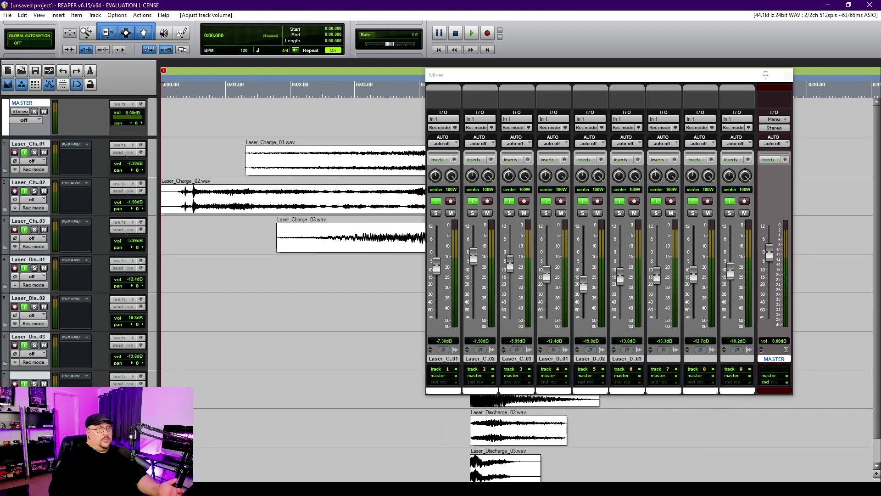